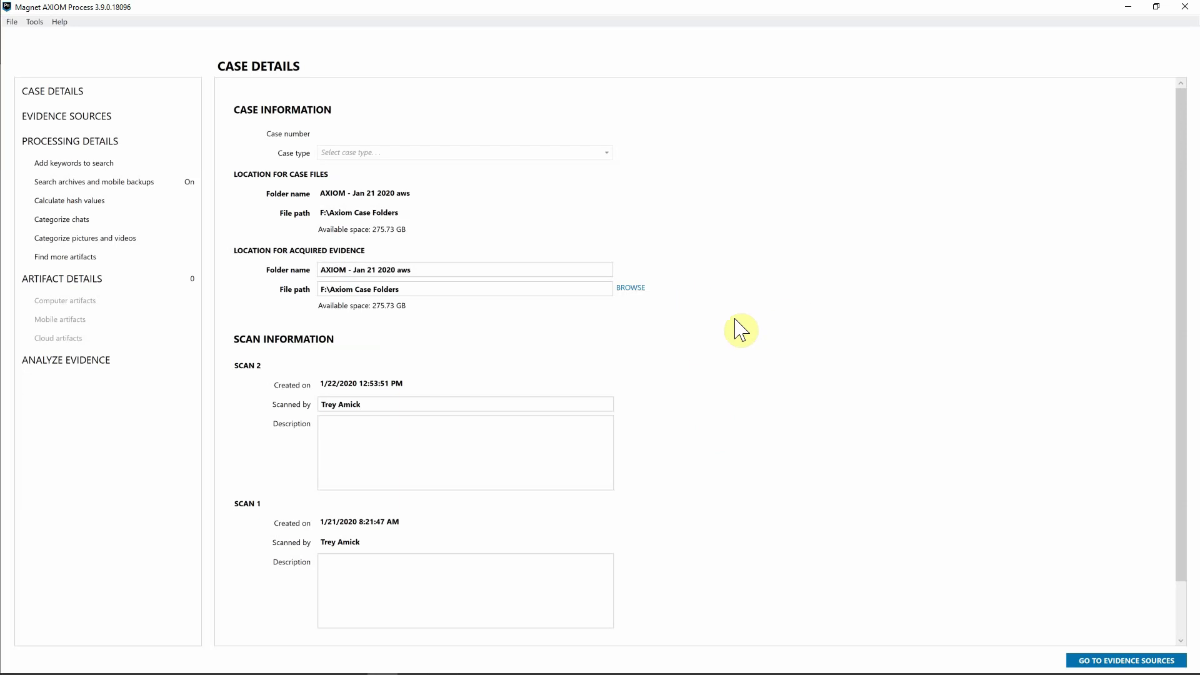
Start a Cloud evidence acquisition, confirm search authorization, and choose Amazon as the platform
left_click(64, 122)
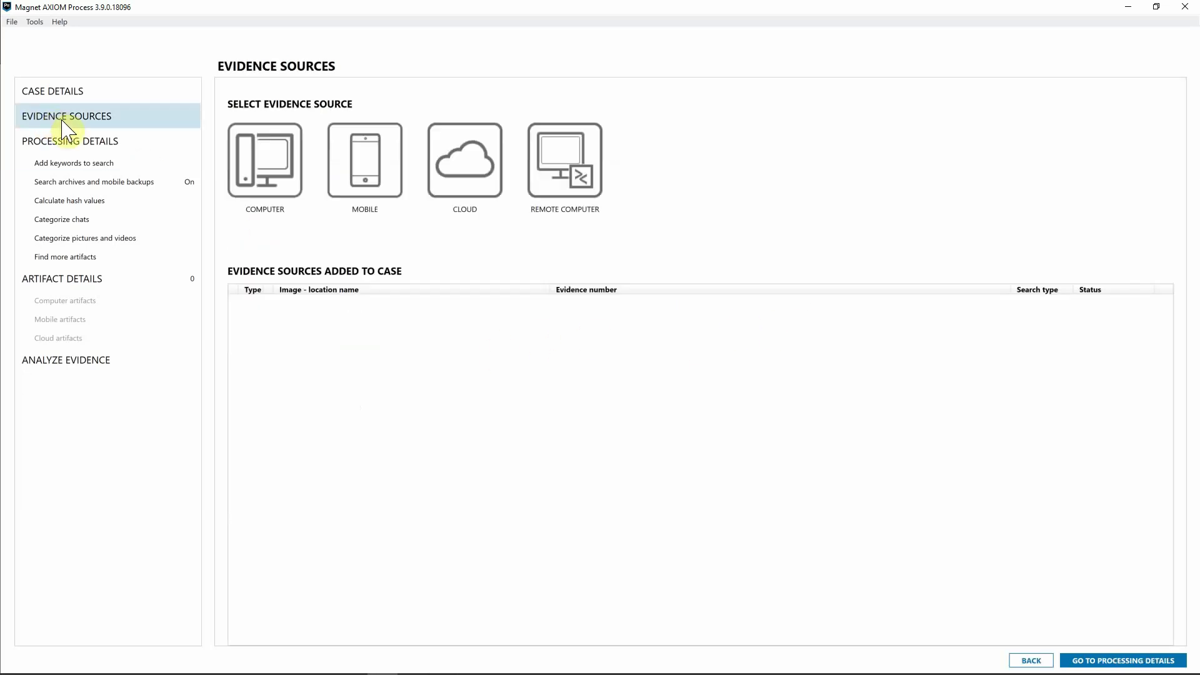
left_click(481, 203)
left_click(291, 187)
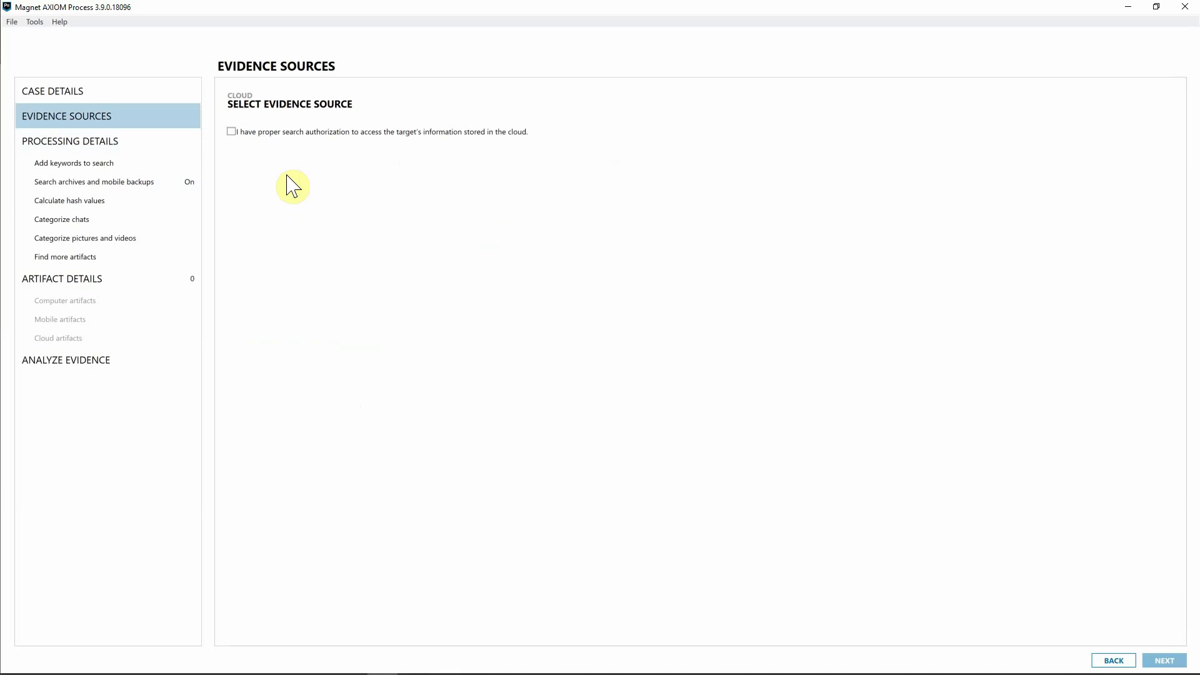
left_click(286, 132)
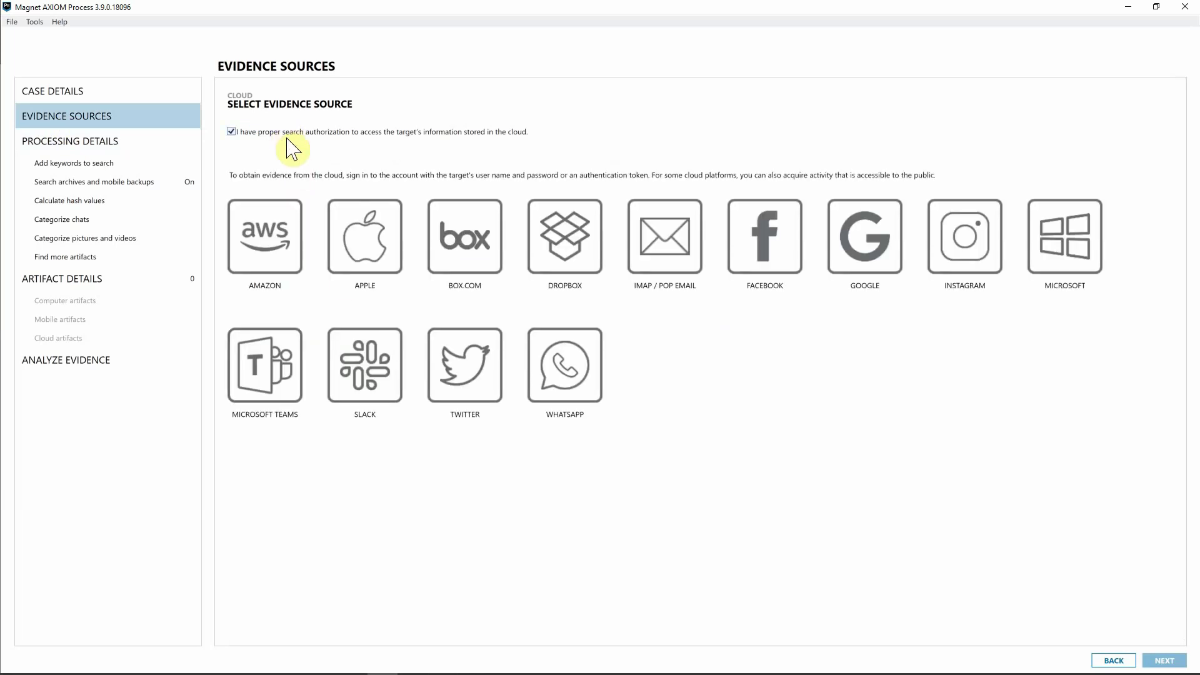
left_click(266, 249)
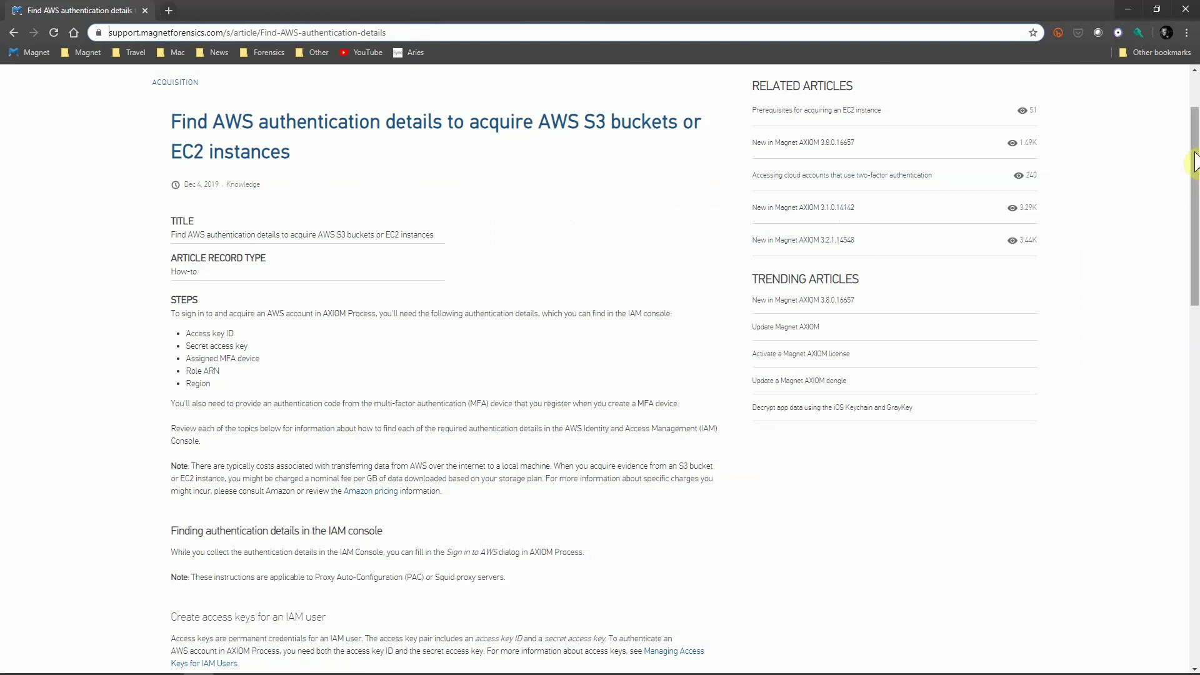
Read through the AWS authentication details article, then return to the Sign in to AWS dialog
left_click_drag(1192, 159, 1194, 203)
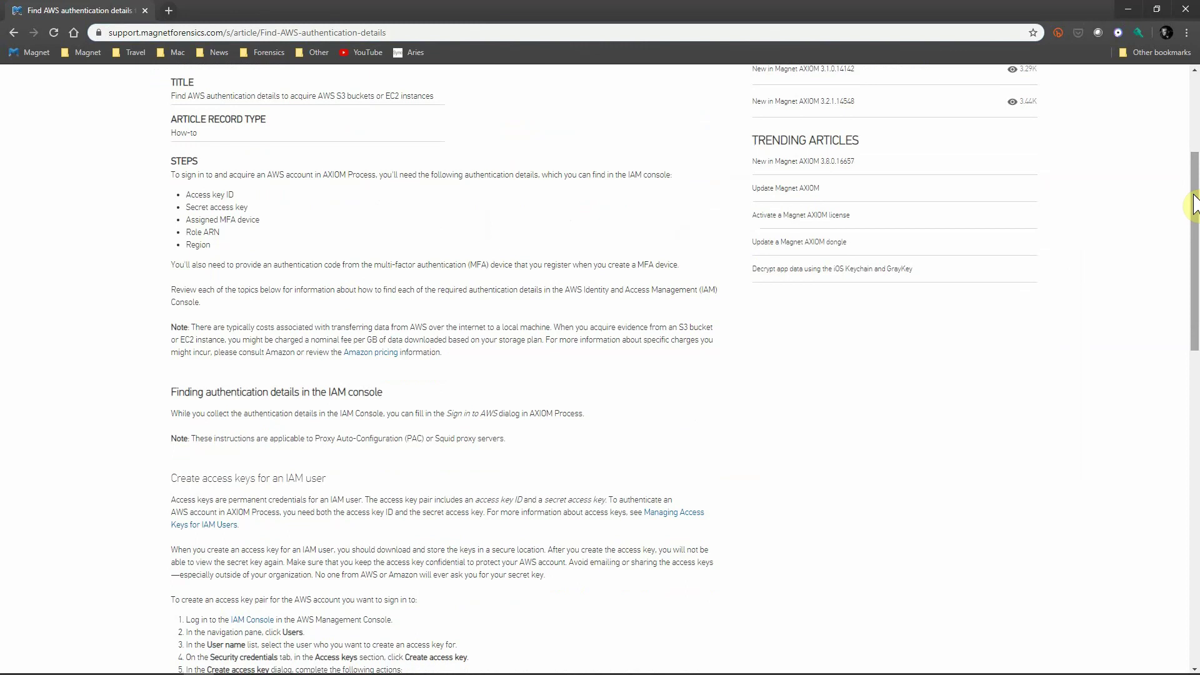
left_click_drag(1194, 204, 1192, 118)
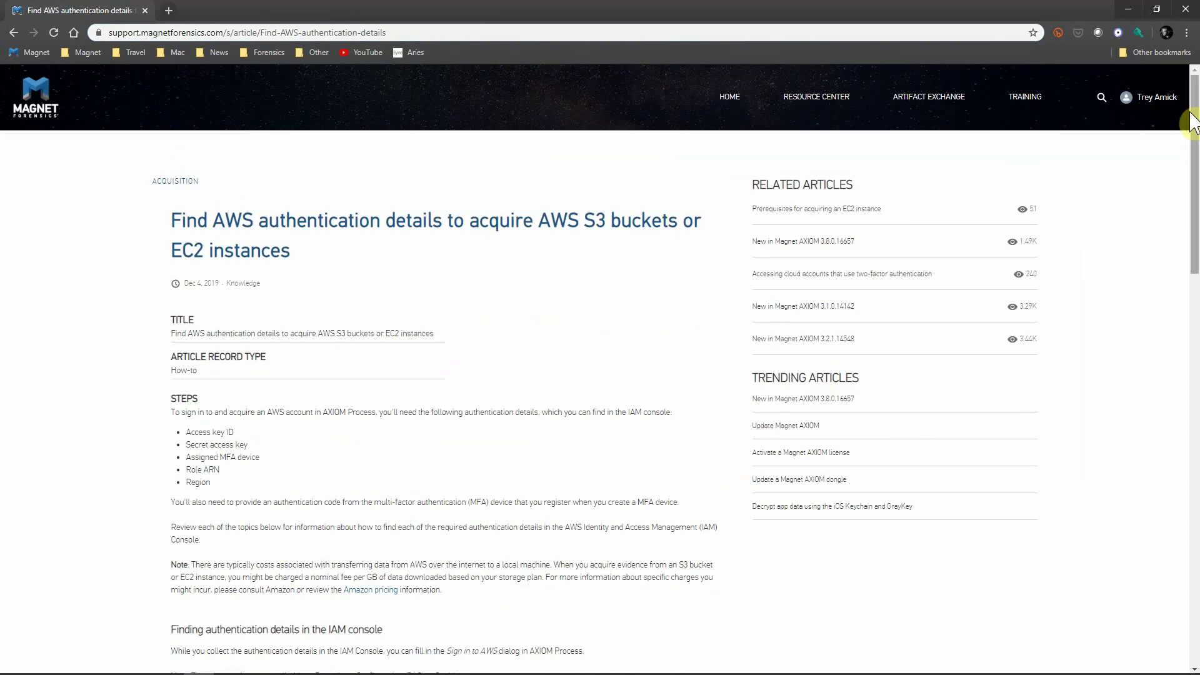
key("alt+Tab")
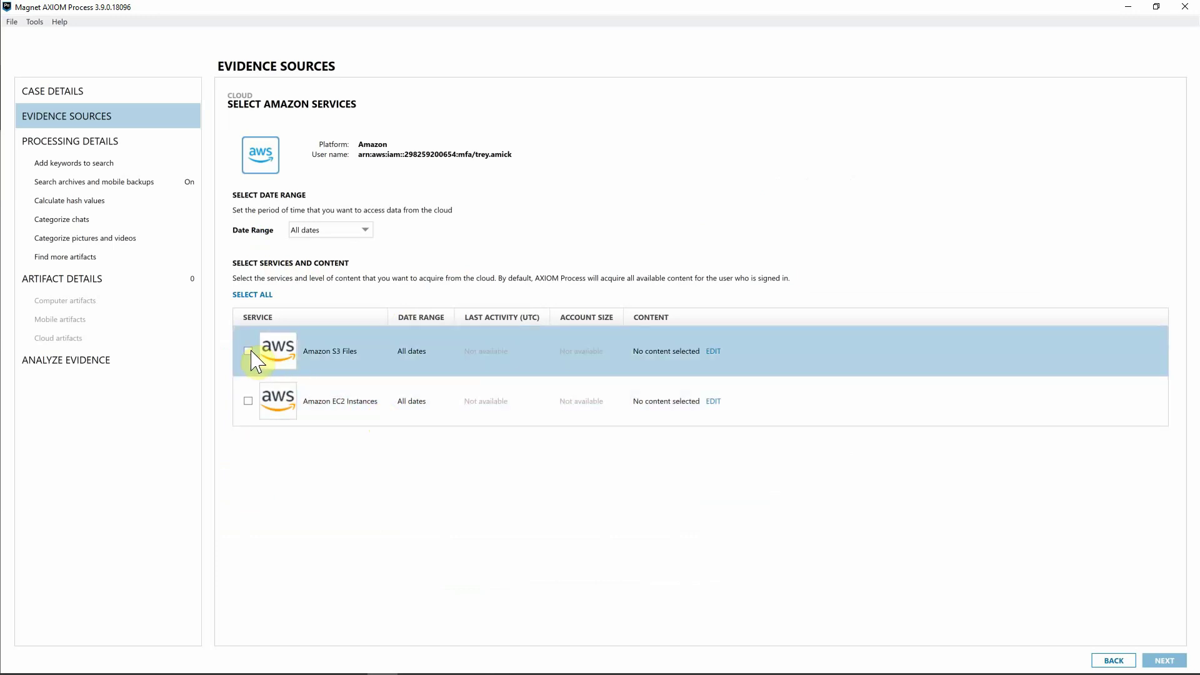
Tick Amazon S3 Files as the Amazon service to acquire
left_click(249, 351)
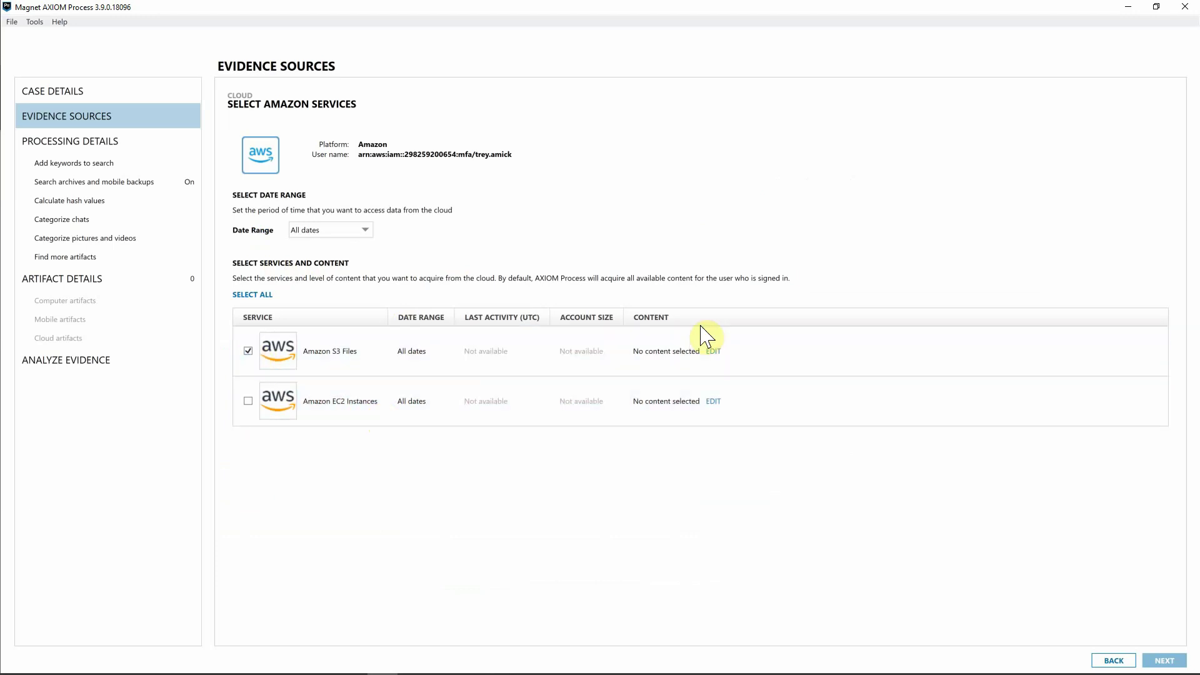
Limit the S3 content to the mfdev-selina bucket with its ATH Closed Contracts - MFDev.zip
left_click(713, 352)
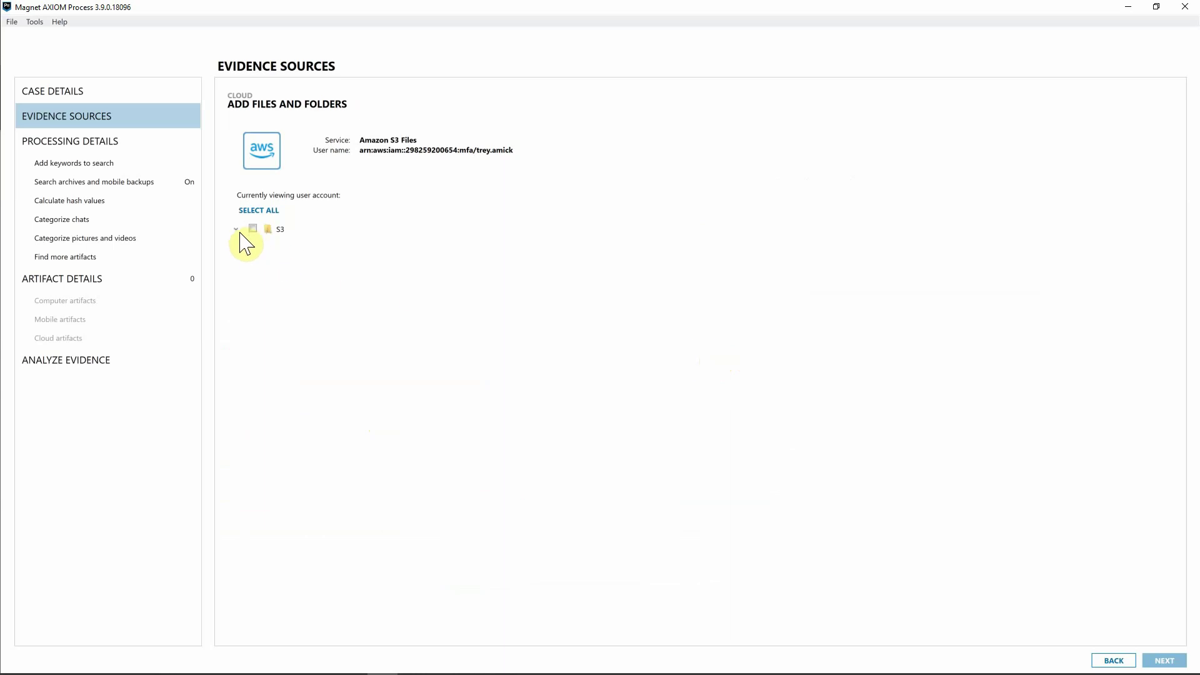
left_click(238, 230)
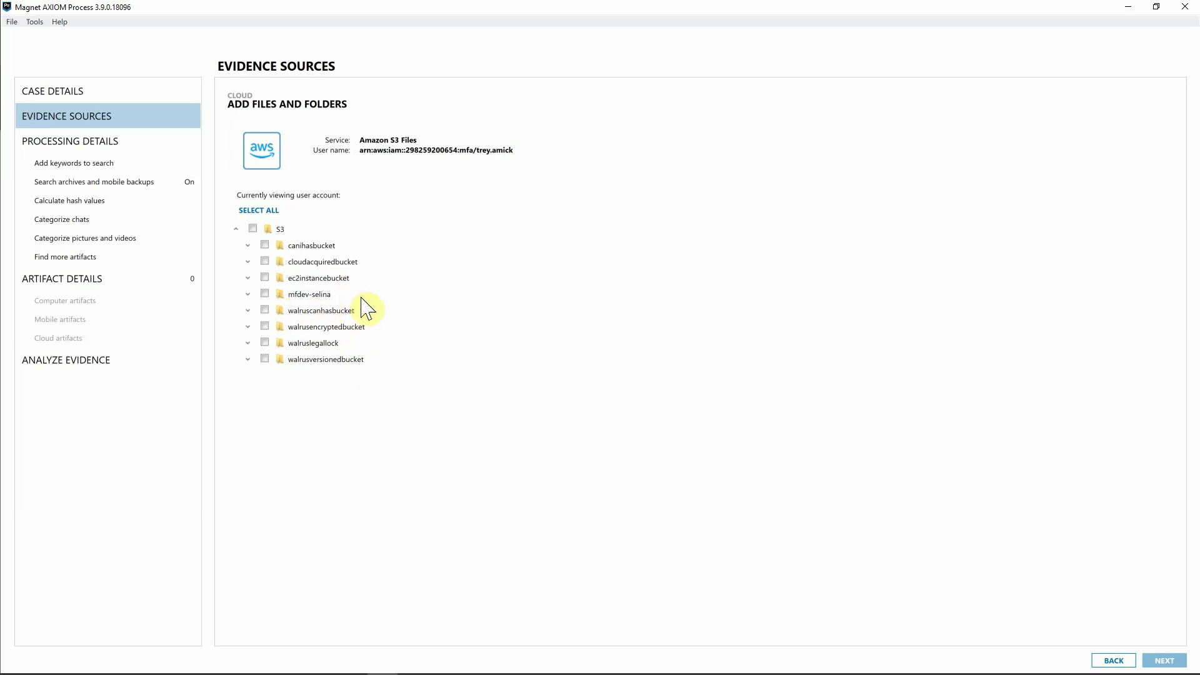
left_click(247, 294)
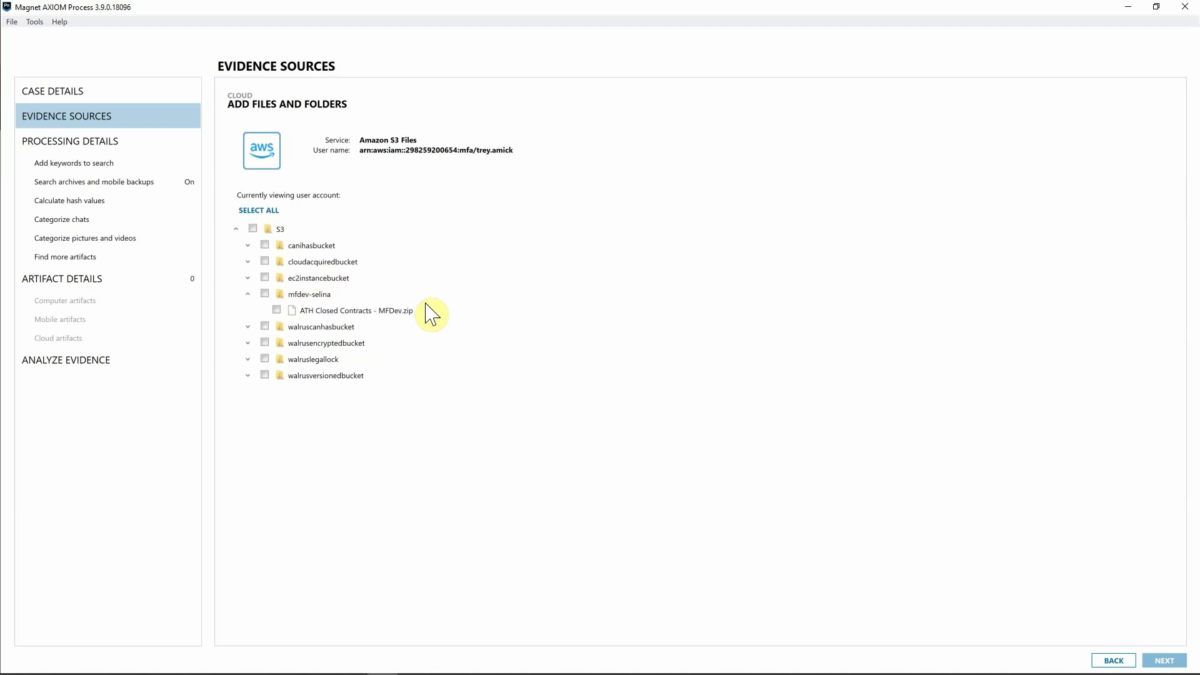
left_click(264, 295)
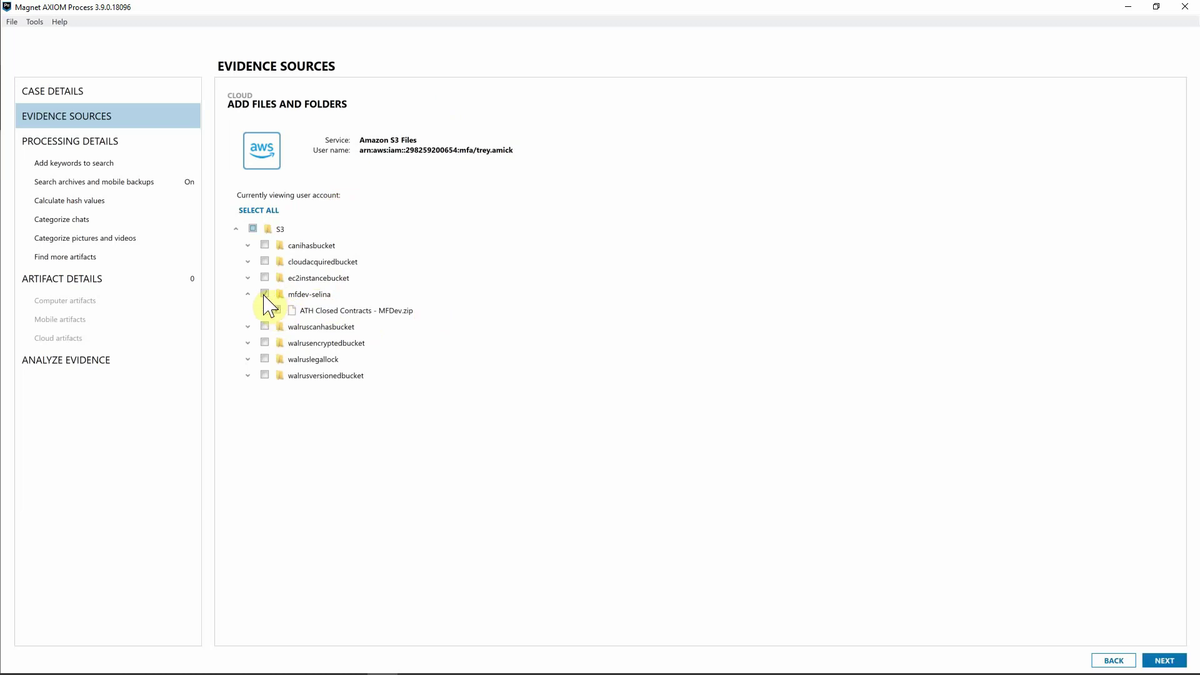
left_click(1164, 661)
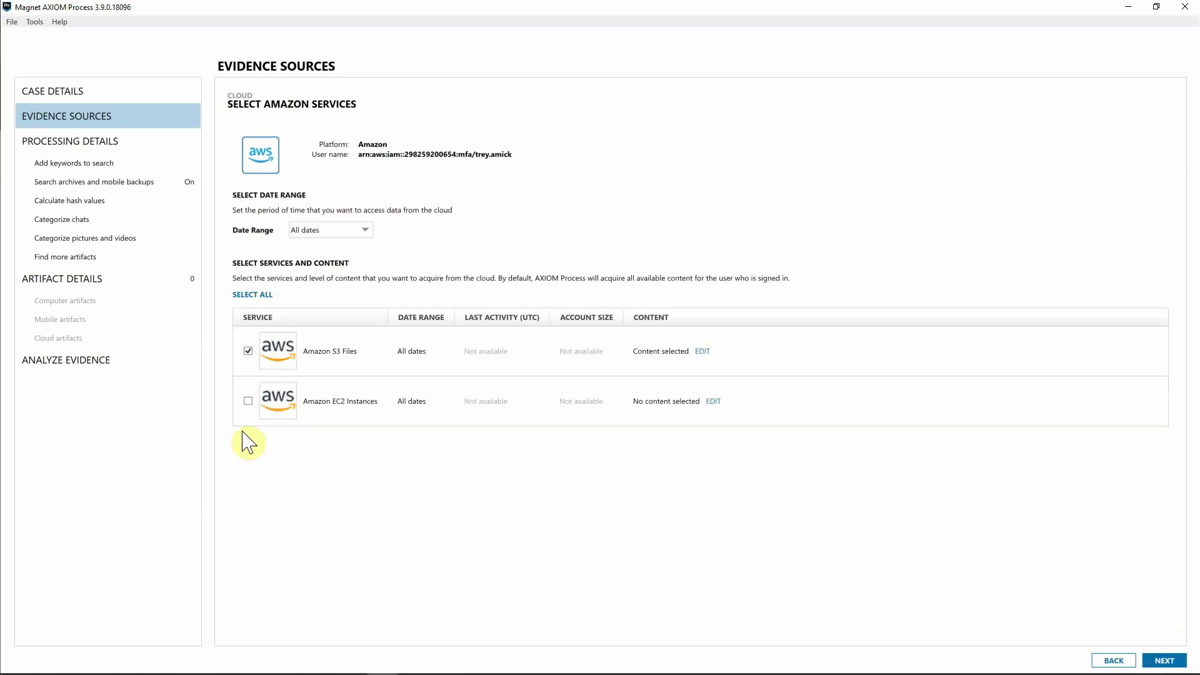
Add the Cloud - Amazon source and set its evidence number to 'Selina S3 Bucket'
left_click(1164, 661)
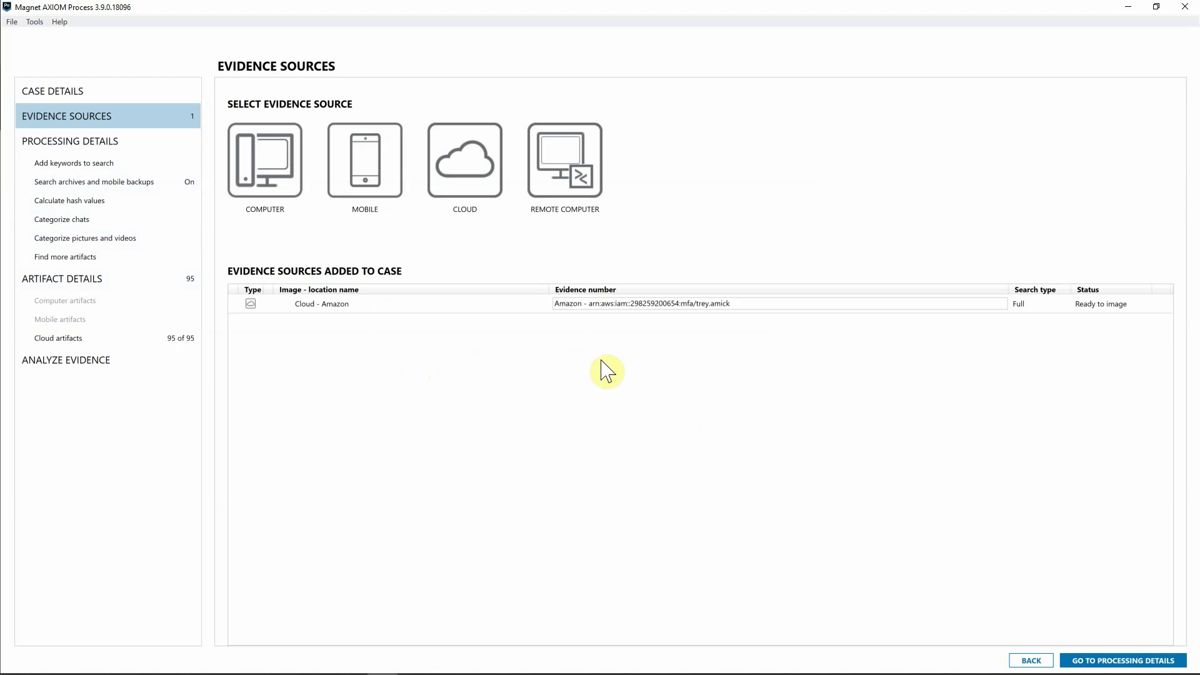
left_click(638, 306)
left_click(713, 306)
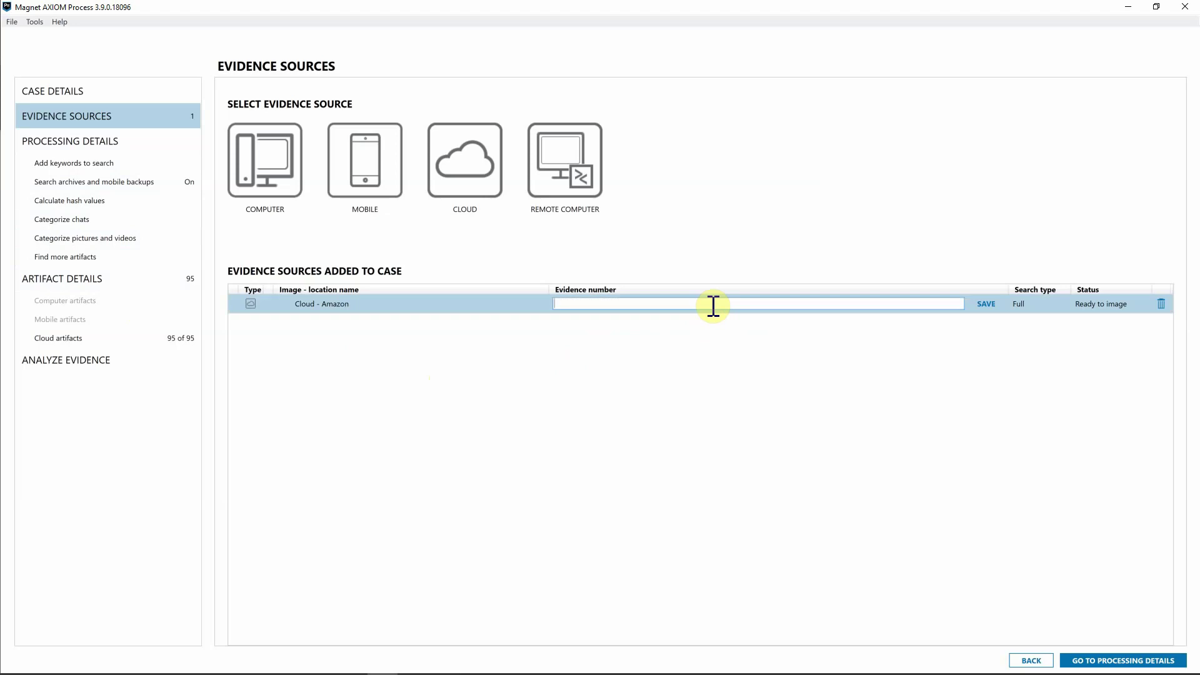
type("Selina S3 Bucket")
left_click(986, 304)
Clear all cloud artifacts except Cloud Amazon S3 Files (1 of 95), then proceed to Analyze Evidence
left_click(1100, 660)
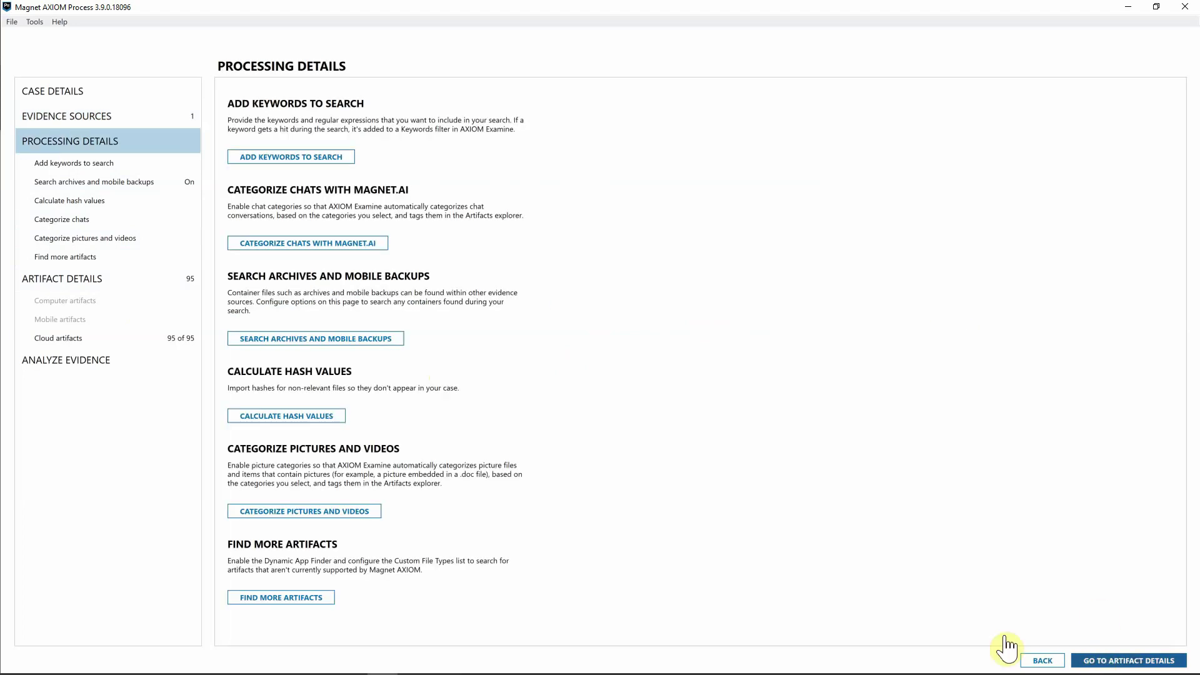
left_click(74, 342)
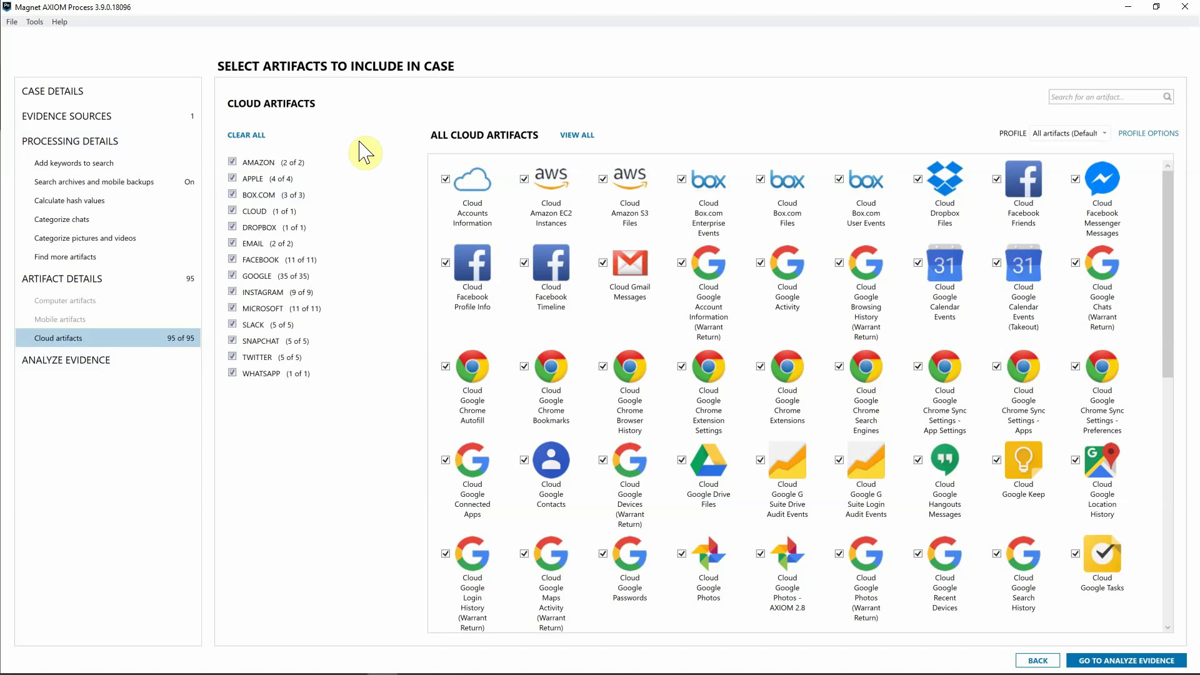
left_click(253, 137)
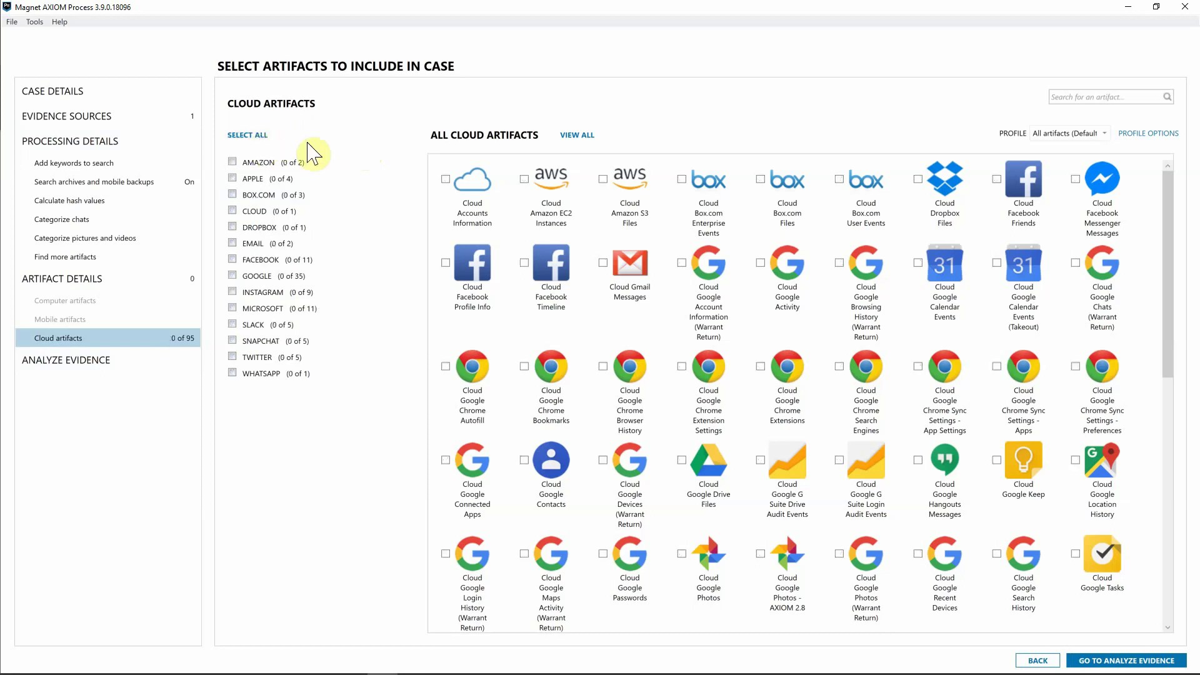
left_click(603, 180)
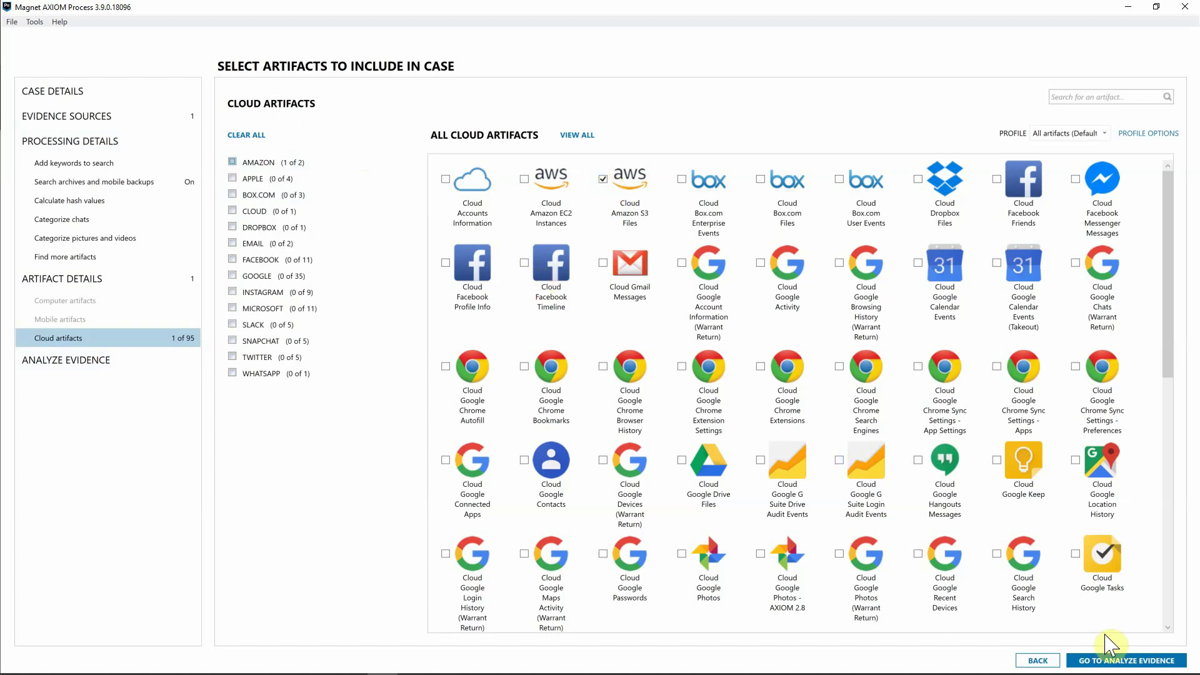
left_click(1125, 661)
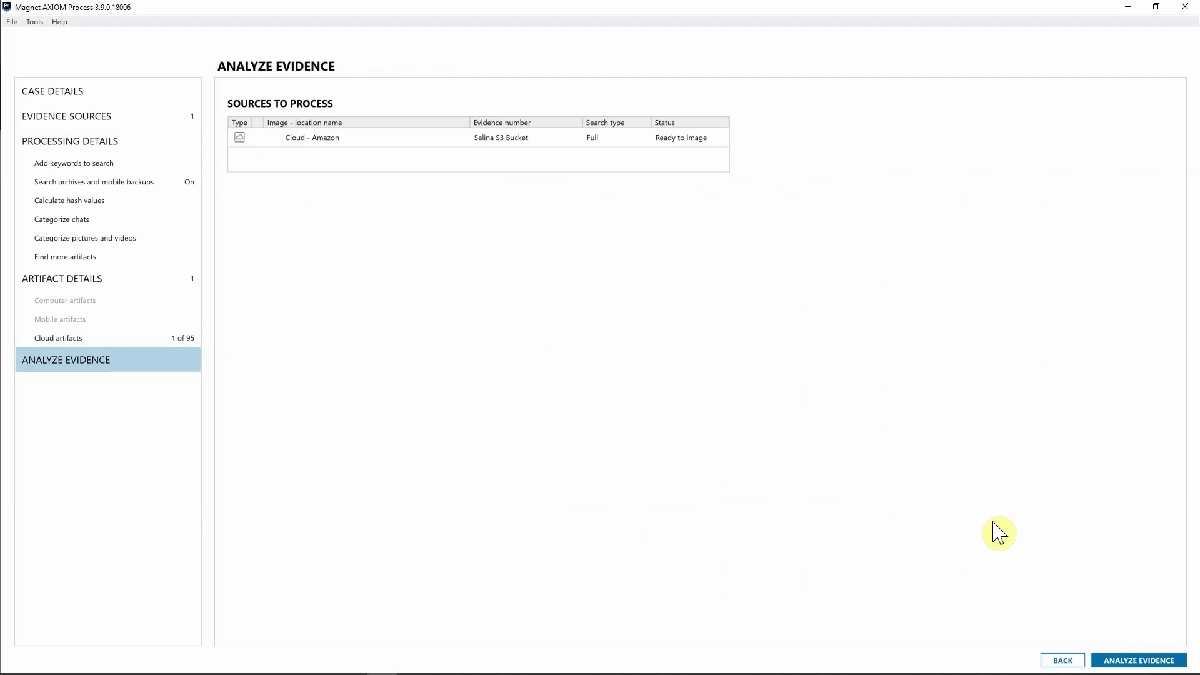
Process the Selina S3 Bucket evidence and open the finished case in AXIOM Examine
left_click(1124, 662)
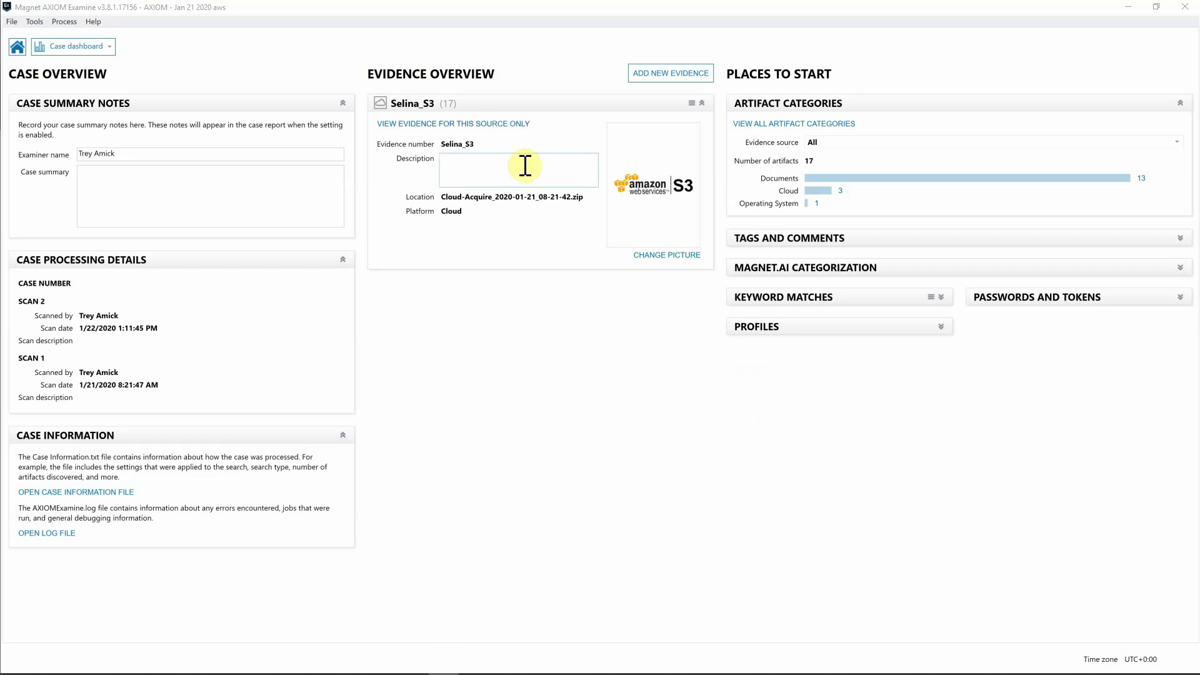
left_click(862, 191)
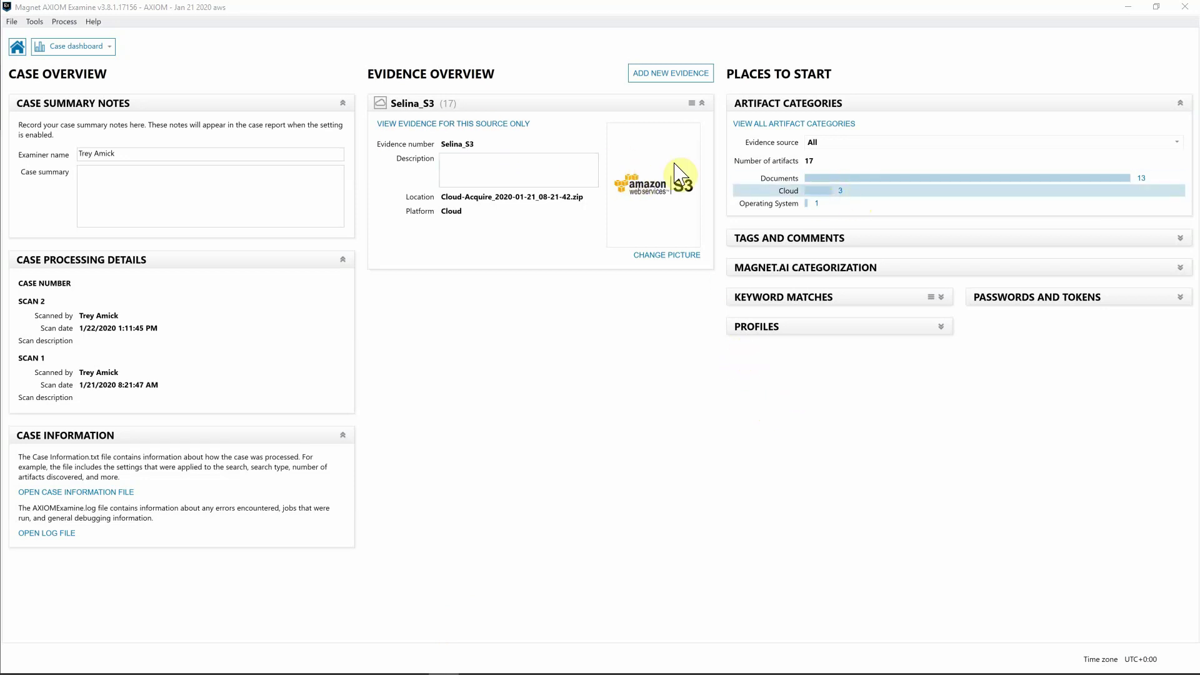
left_click(443, 123)
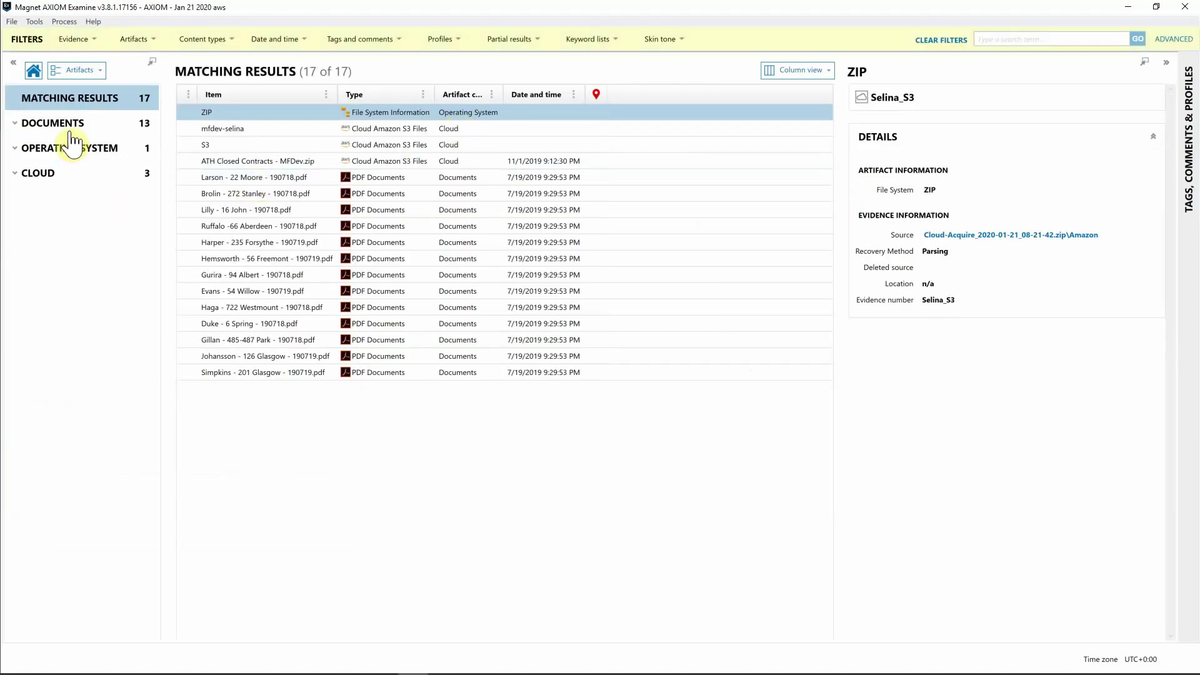
left_click(73, 125)
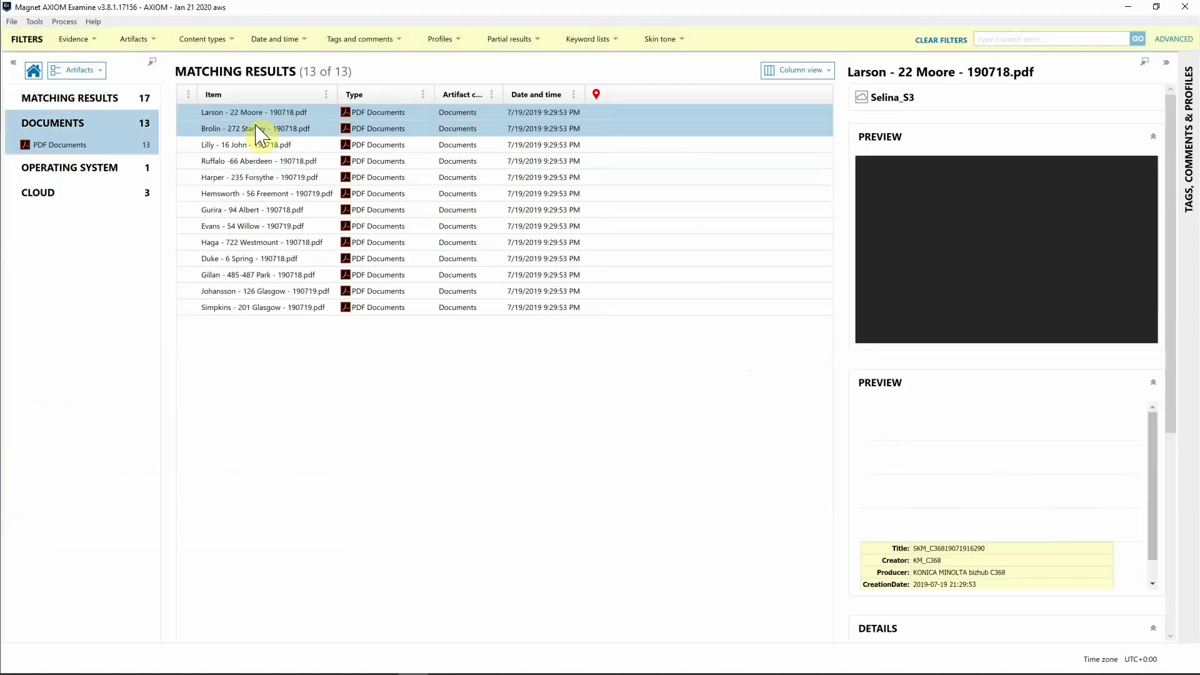
left_click(396, 161)
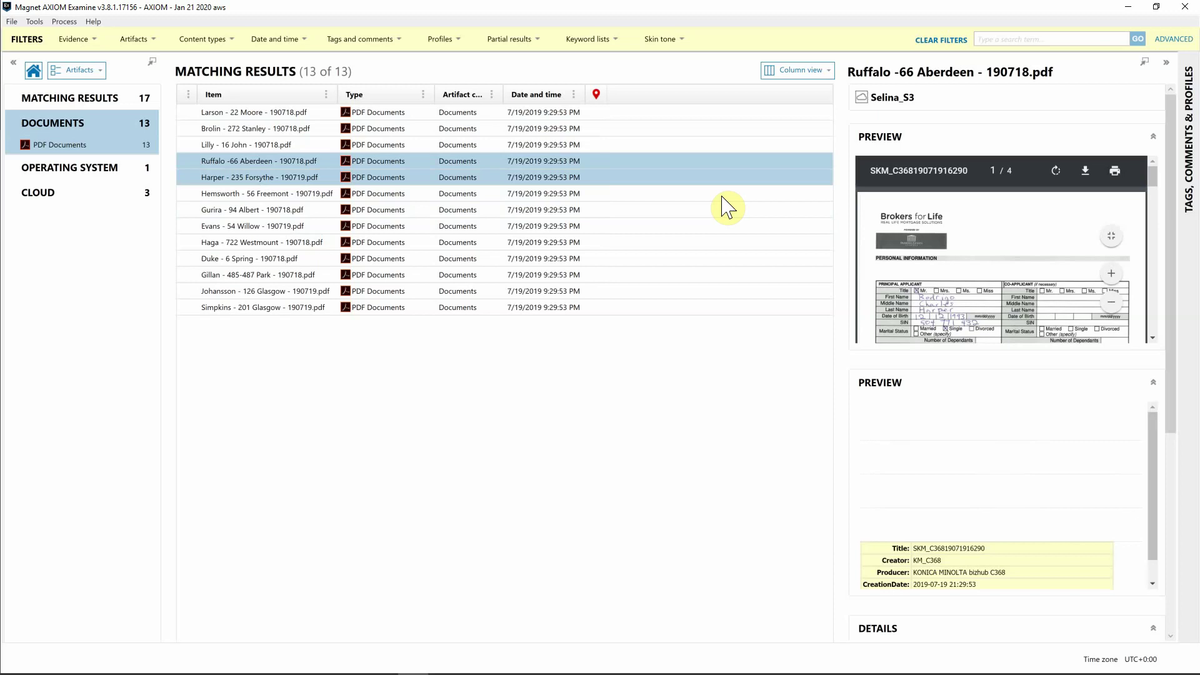
mouse_move(1153, 181)
left_mouse_down()
mouse_move(1161, 216)
mouse_move(1159, 164)
left_mouse_up()
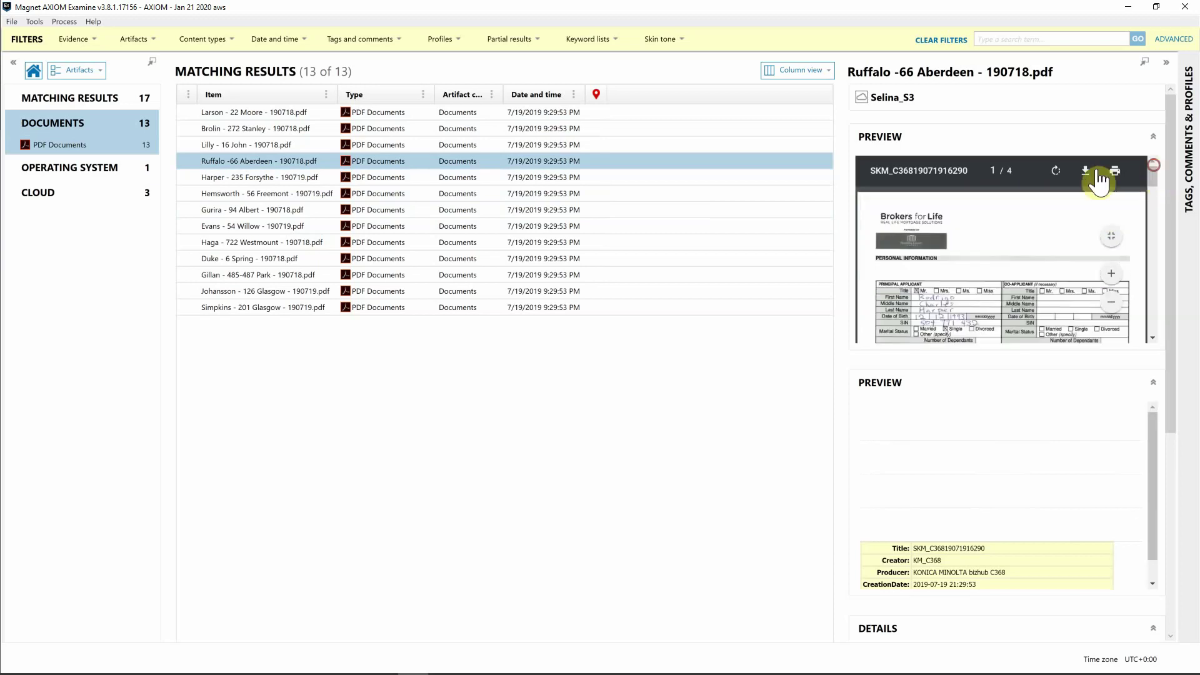
Filter to the 3 Cloud items and review the 13 PDF attachments of ATH Closed Contracts - MFDev.zip
left_click(103, 197)
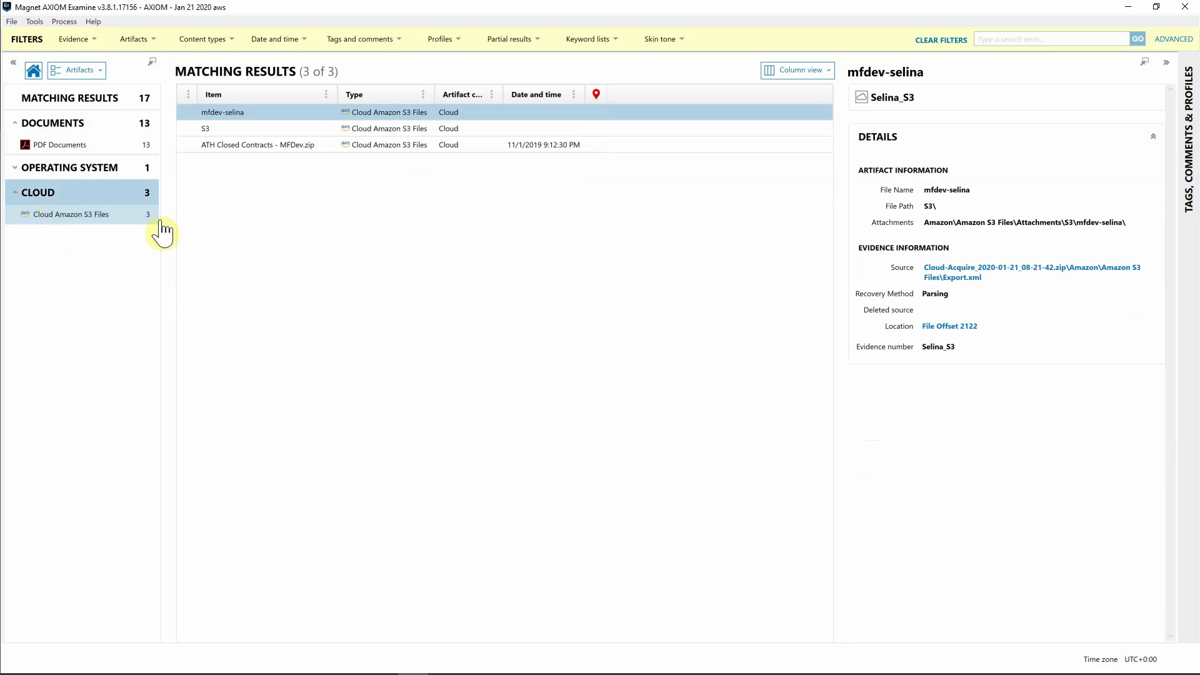
left_click(298, 150)
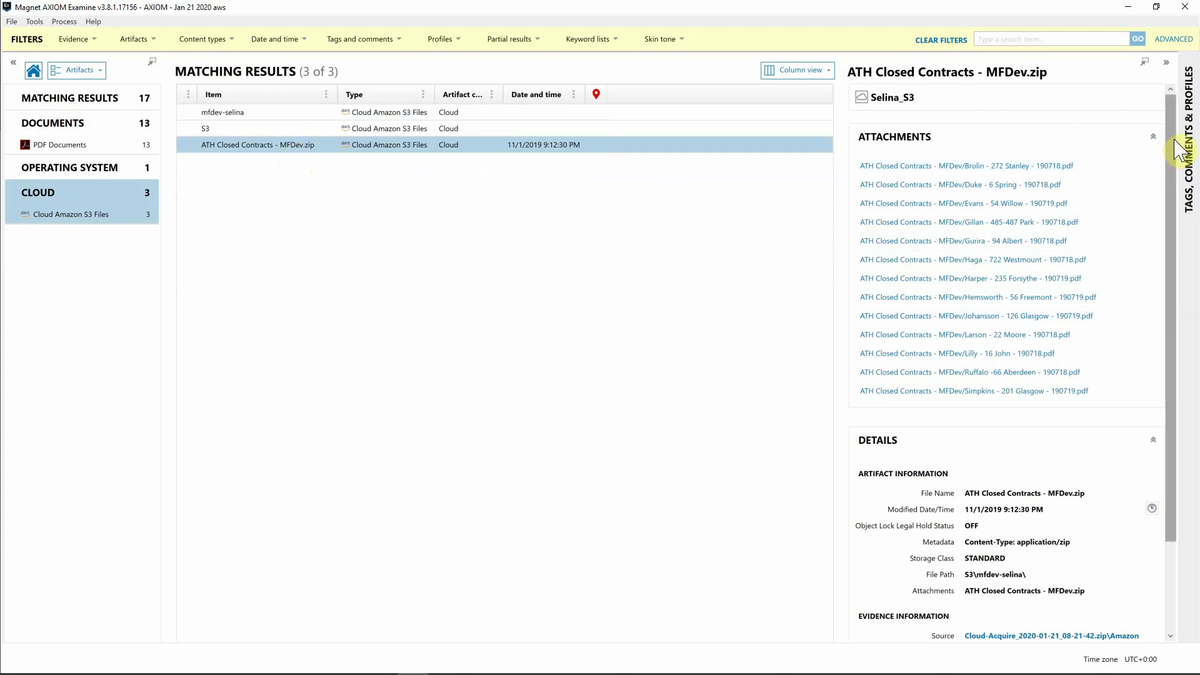
scroll(1178, 150, "down", 2)
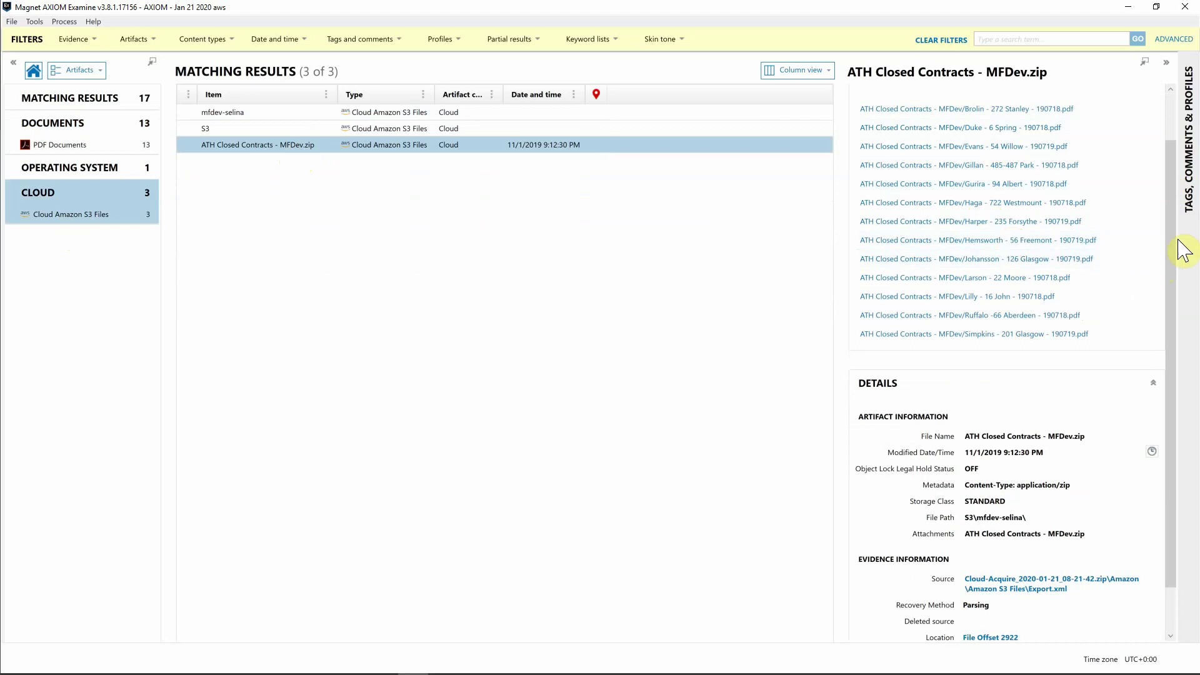
scroll(1173, 233, "down", 1)
scroll(1175, 207, "up", 2)
scroll(1178, 209, "up", 1)
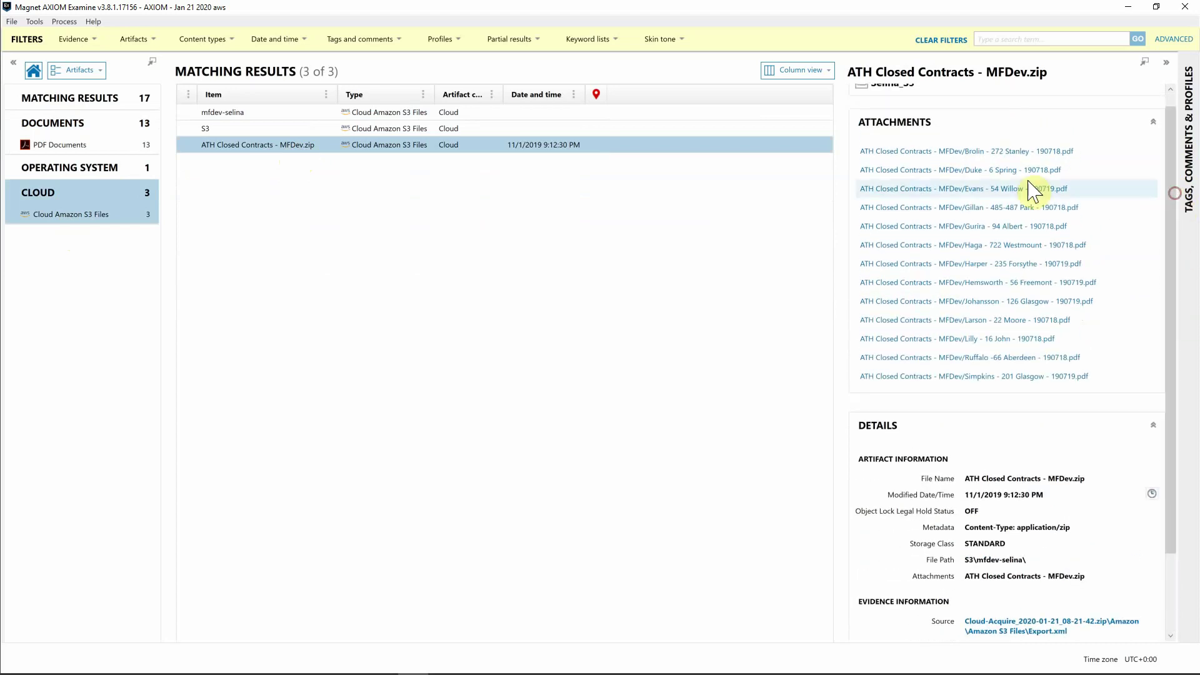